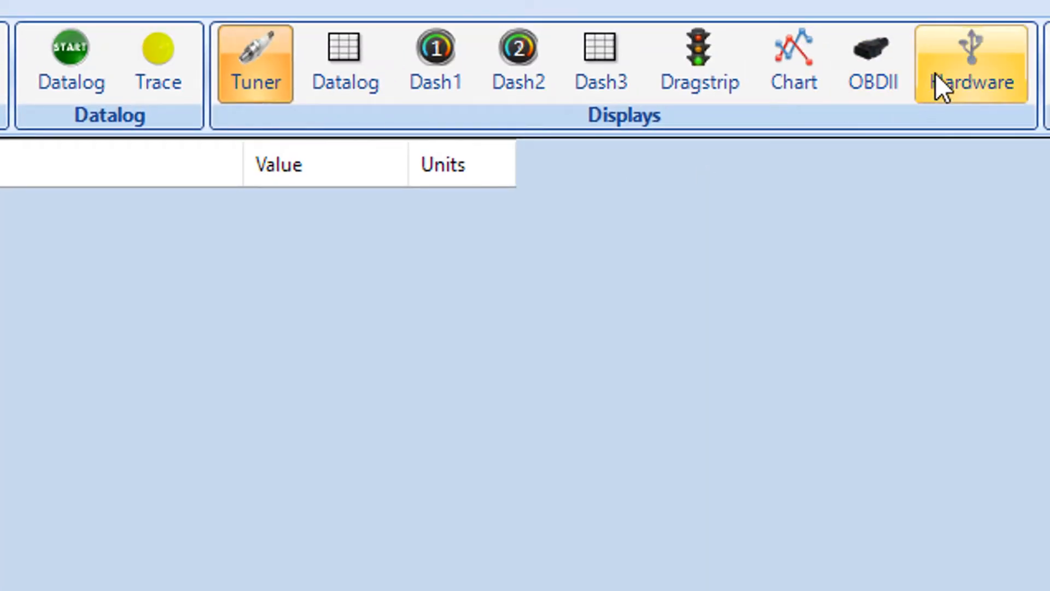
Step: Open the hardware display and disable and re-enable the Moates device
{"action": "left_click", "coordinate": [935, 73]}
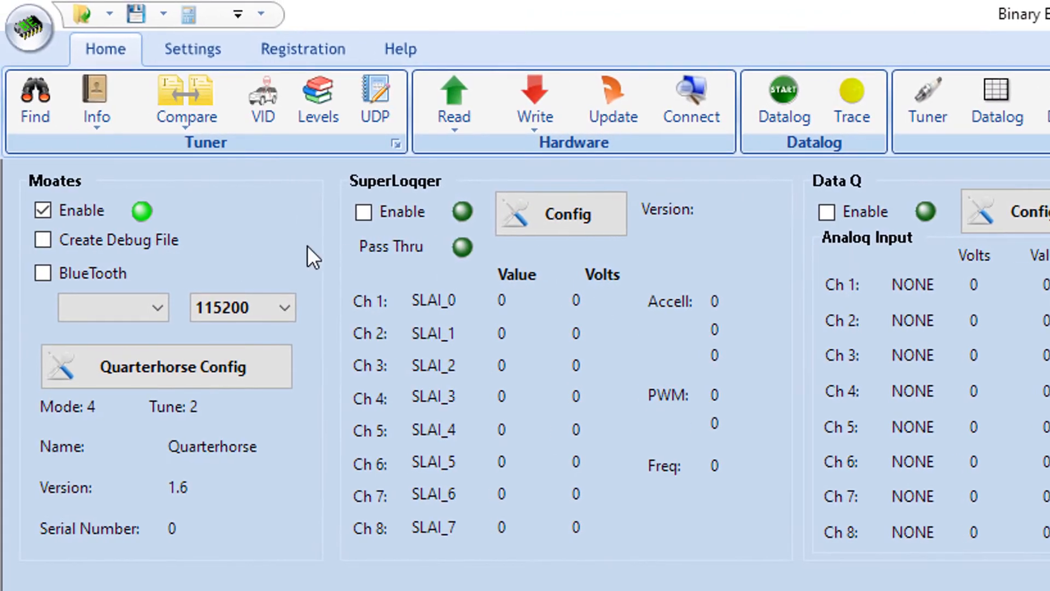
{"action": "left_click", "coordinate": [43, 210]}
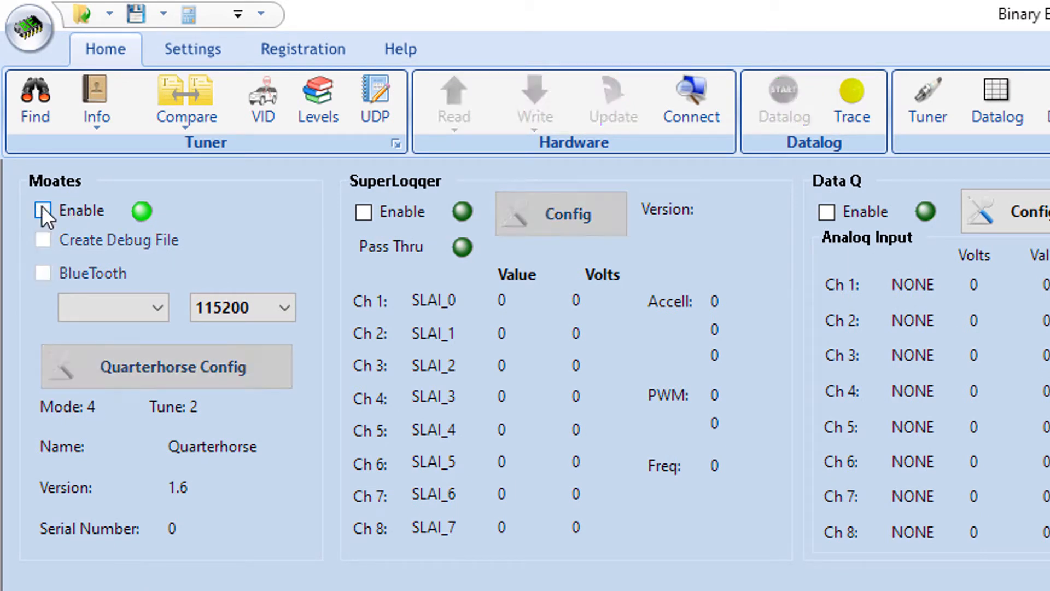
{"action": "left_click", "coordinate": [42, 210]}
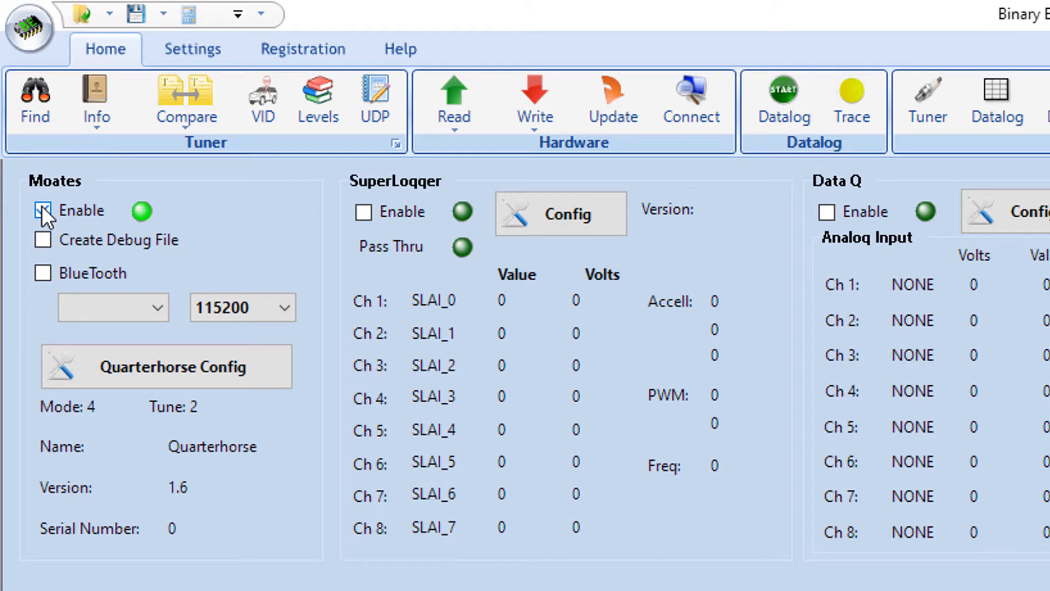
Step: Clear the Quarterhorse's RAM from its configuration and confirm the operation
{"action": "left_click", "coordinate": [189, 376]}
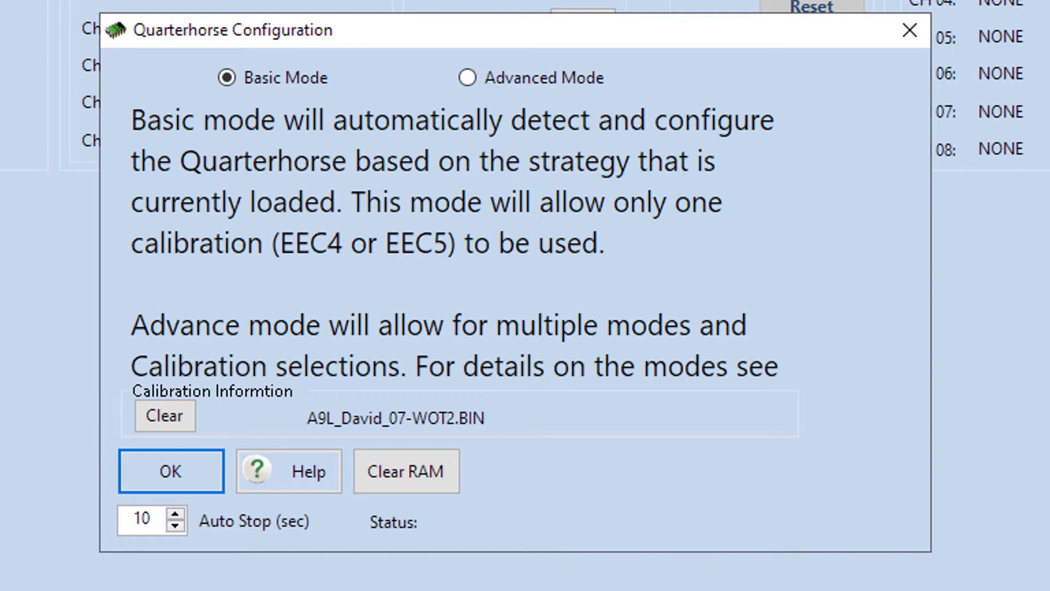
{"action": "left_click", "coordinate": [143, 518]}
{"action": "left_click", "coordinate": [412, 461]}
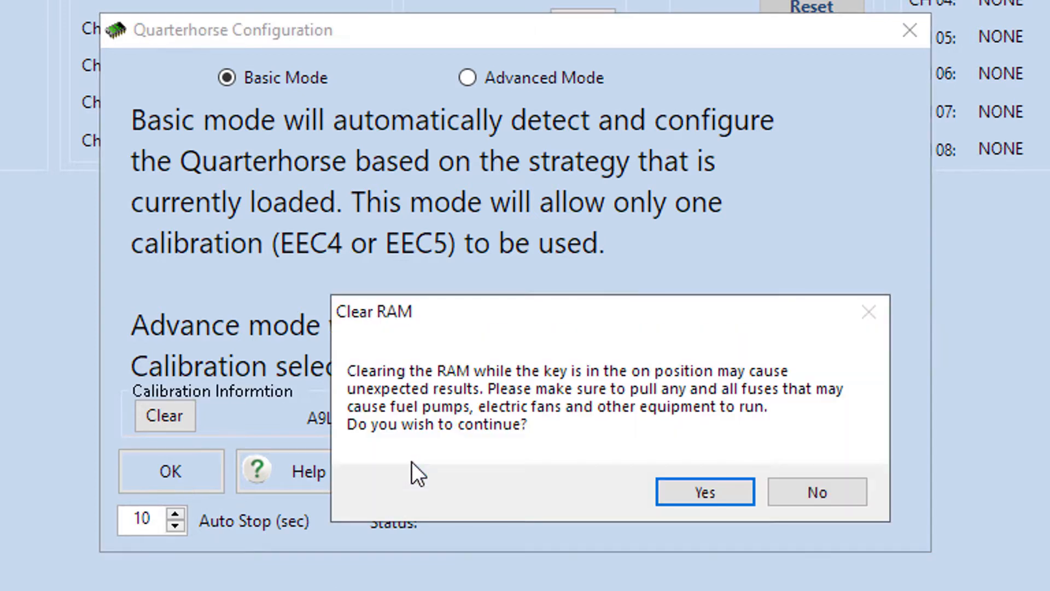
{"action": "left_click", "coordinate": [702, 492]}
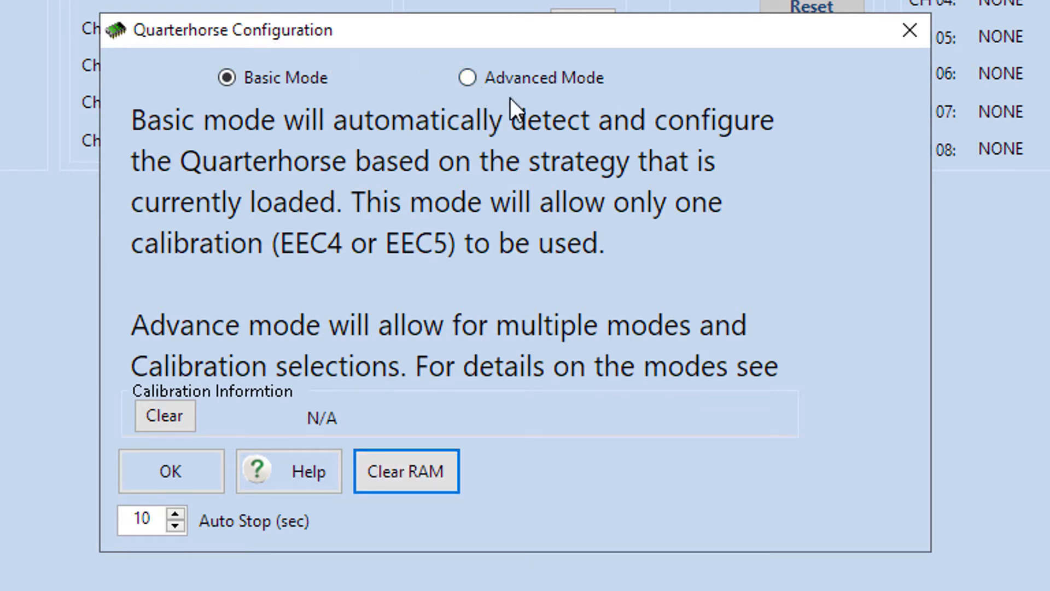
Step: Try Mode0: Factory Tune in the Quarterhorse's Advanced Mode, return to Basic Mode and accept the configuration
{"action": "left_click", "coordinate": [470, 78]}
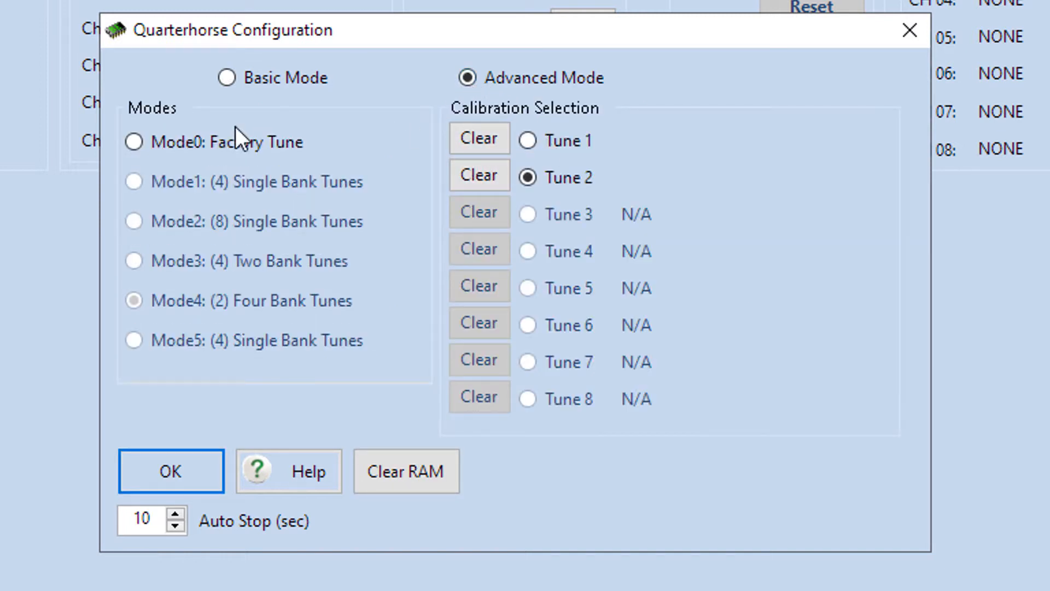
{"action": "left_click", "coordinate": [134, 147]}
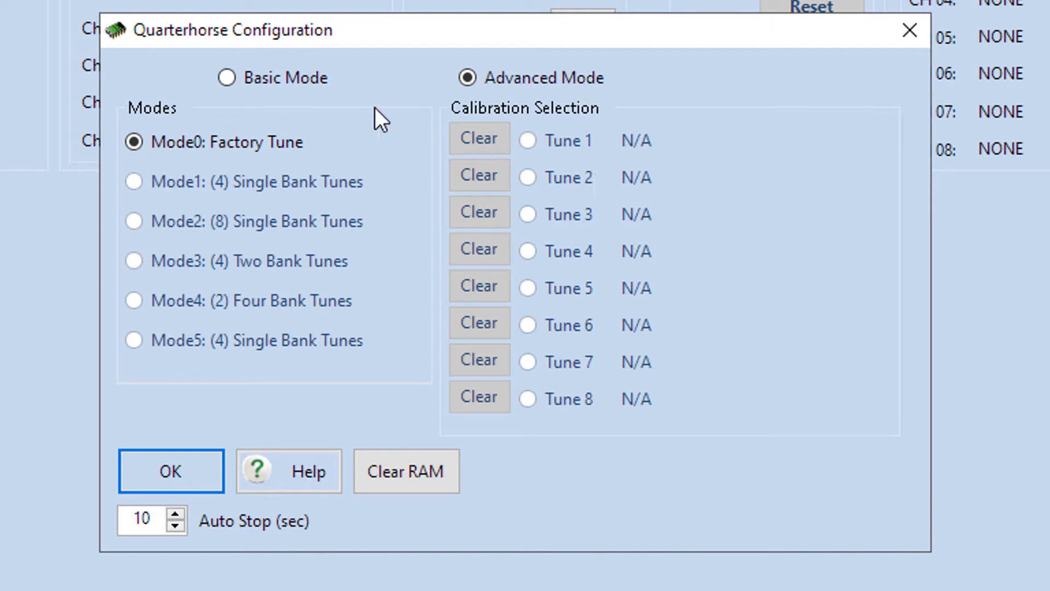
{"action": "left_click", "coordinate": [225, 72]}
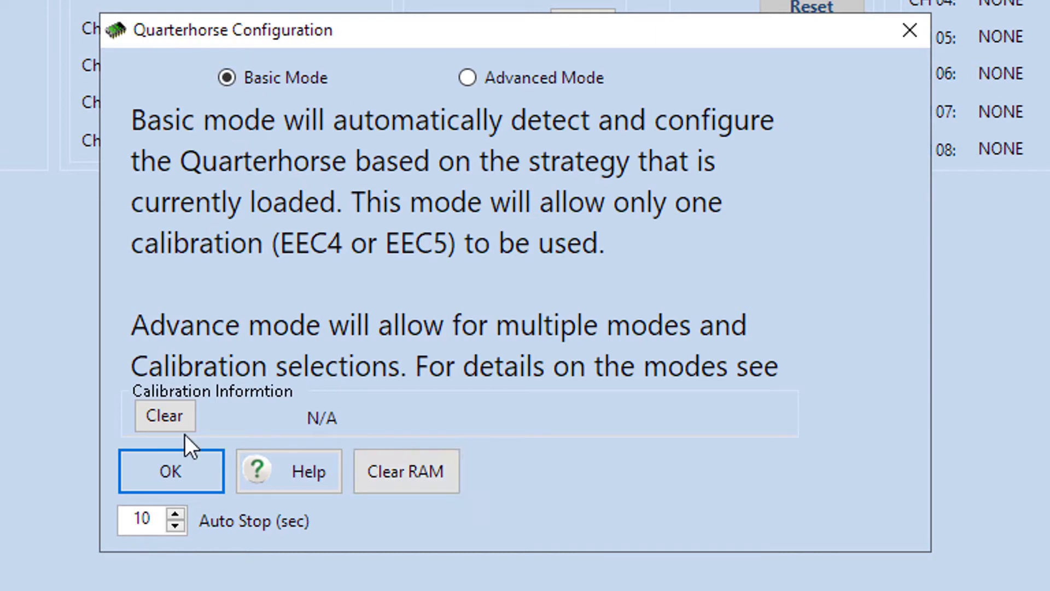
{"action": "left_click", "coordinate": [186, 469]}
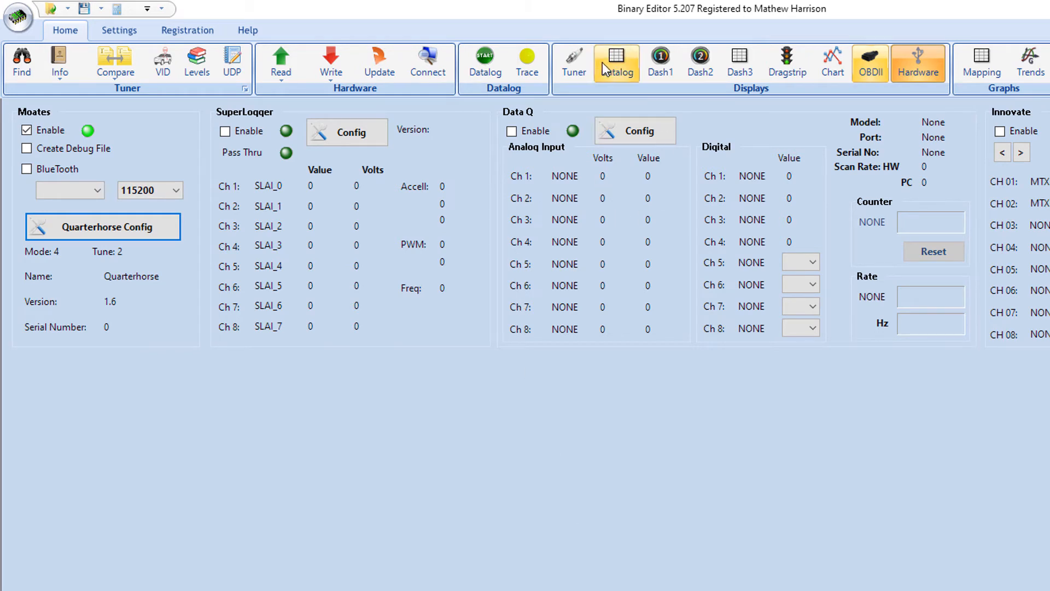
Step: Return to the tuner display and open the CBAZA.xlsx strategy from the DEF\CBAZA folder
{"action": "left_click", "coordinate": [573, 66]}
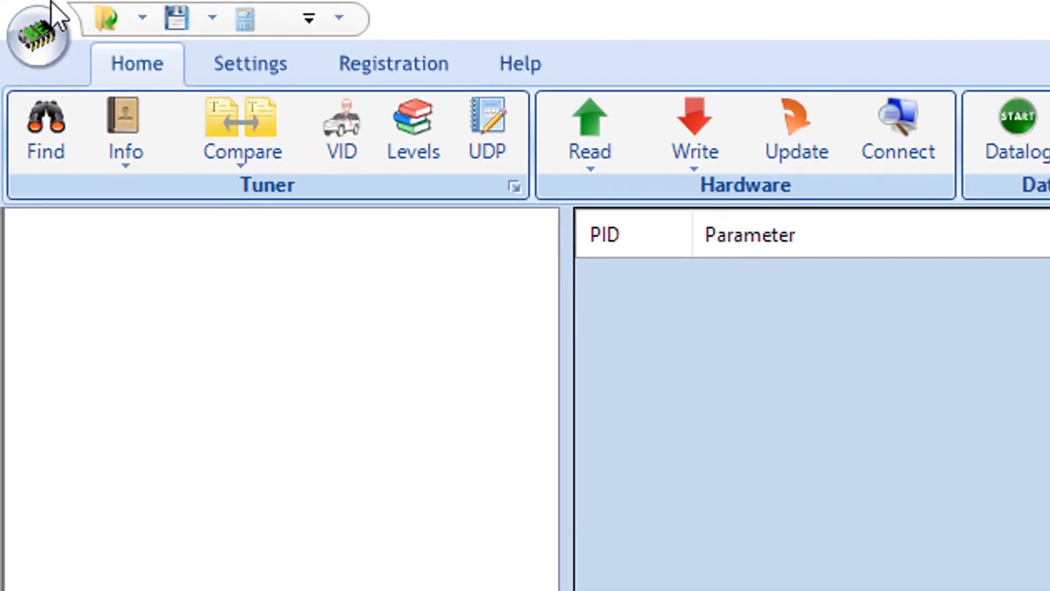
{"action": "left_click", "coordinate": [138, 19]}
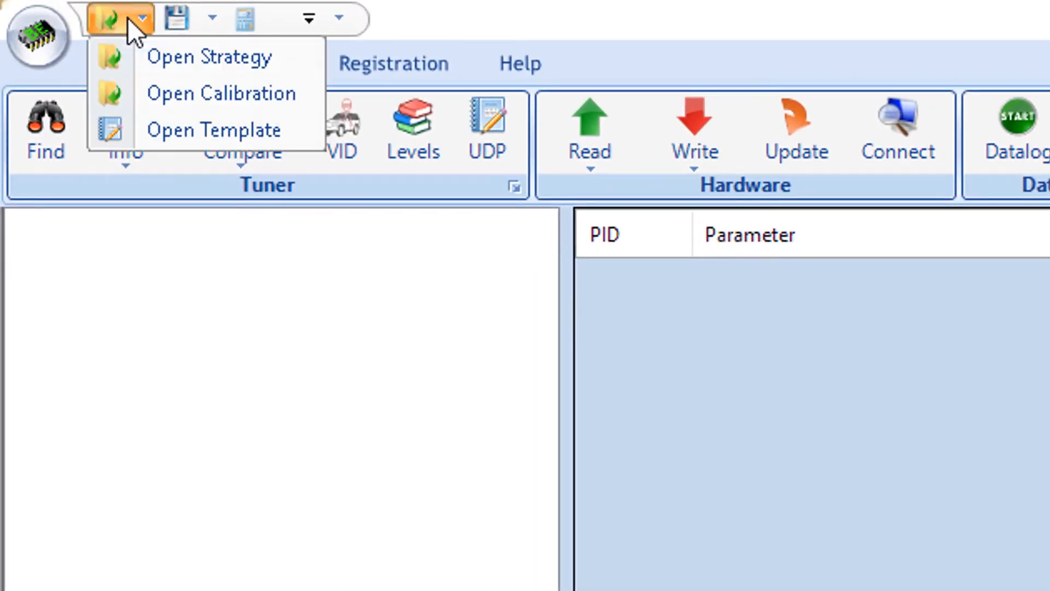
{"action": "left_click", "coordinate": [201, 49]}
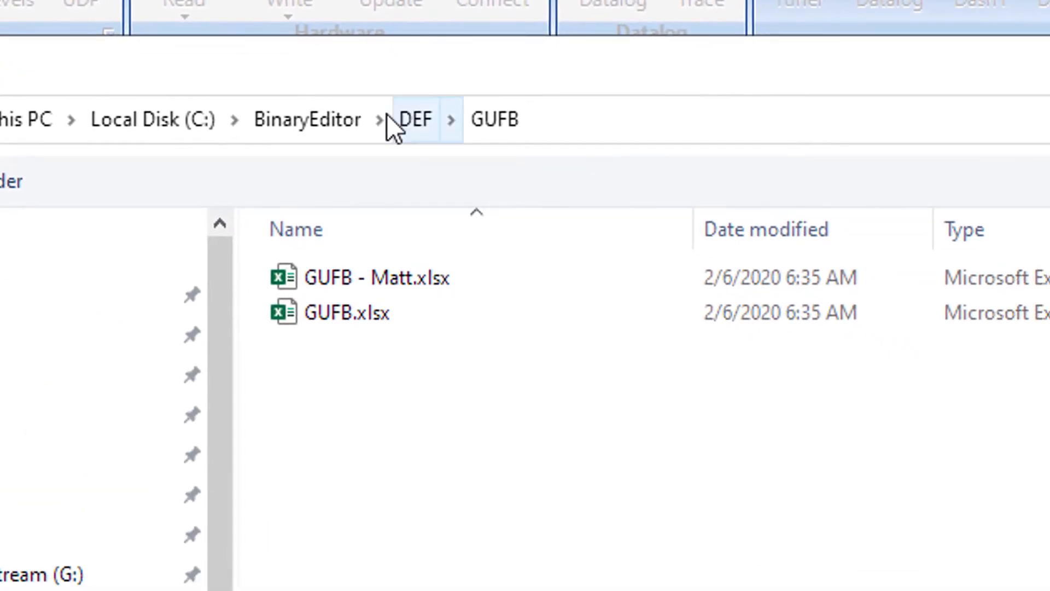
{"action": "left_click", "coordinate": [407, 120]}
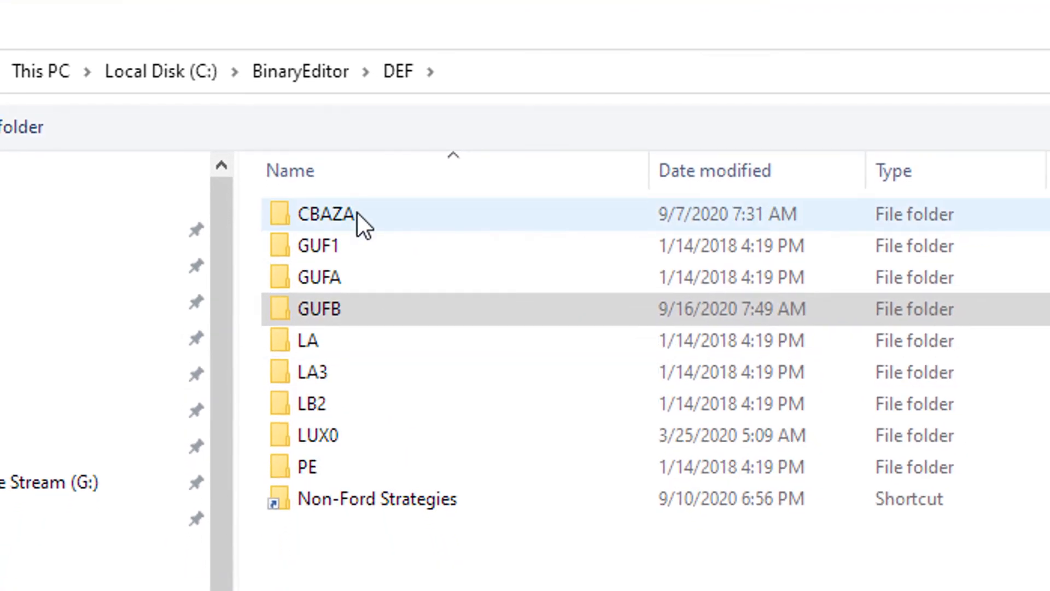
{"action": "double_click", "coordinate": [361, 278]}
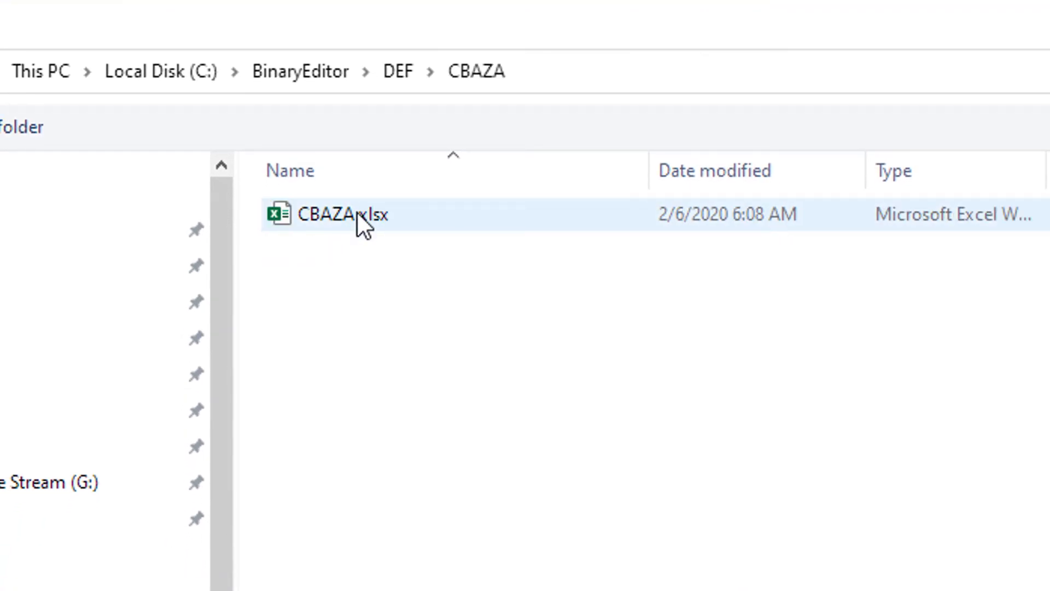
{"action": "double_click", "coordinate": [357, 212]}
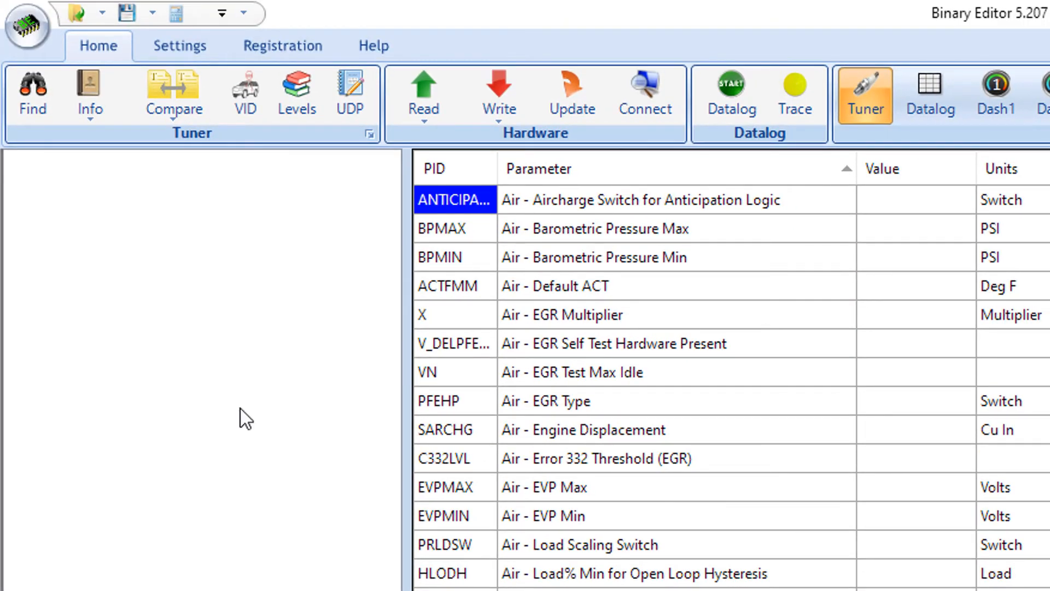
Step: Open the T4M0.BIN calibration from the CBAZA folder
{"action": "left_click", "coordinate": [90, 14]}
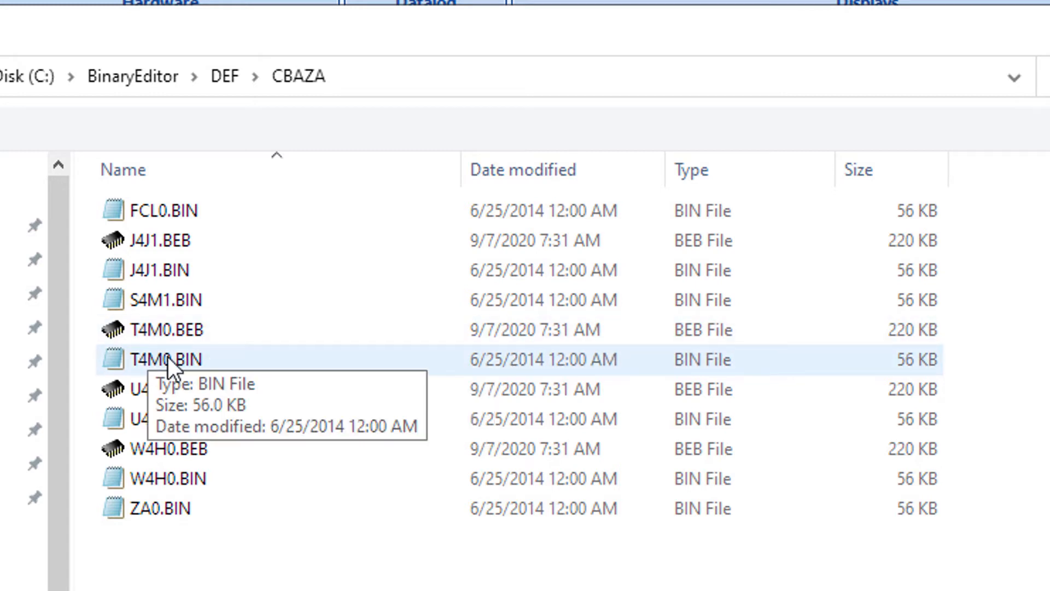
{"action": "double_click", "coordinate": [198, 369]}
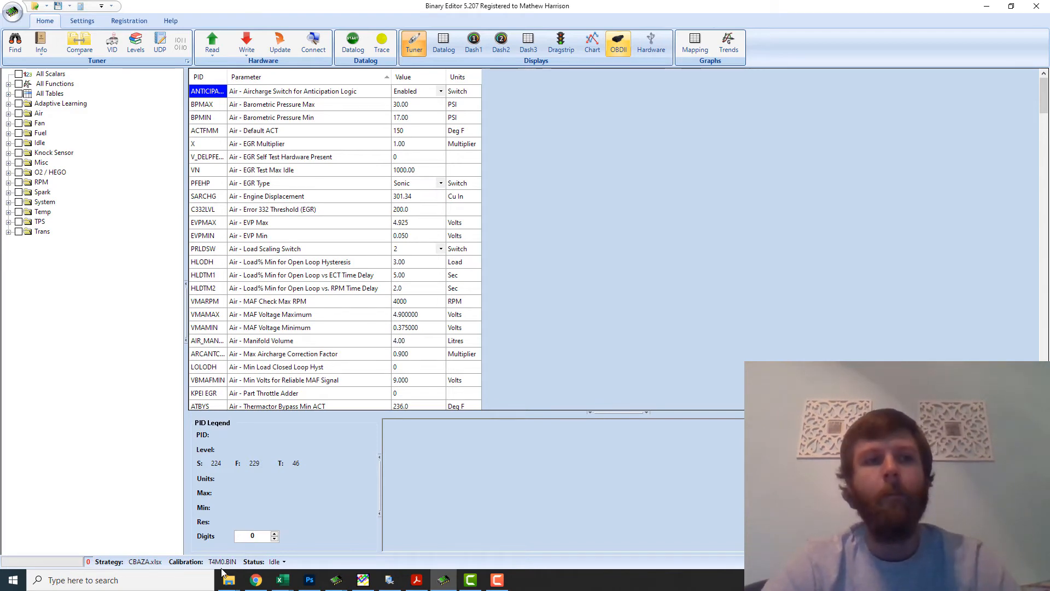
{"action": "left_click", "coordinate": [43, 7]}
{"action": "left_click", "coordinate": [48, 32]}
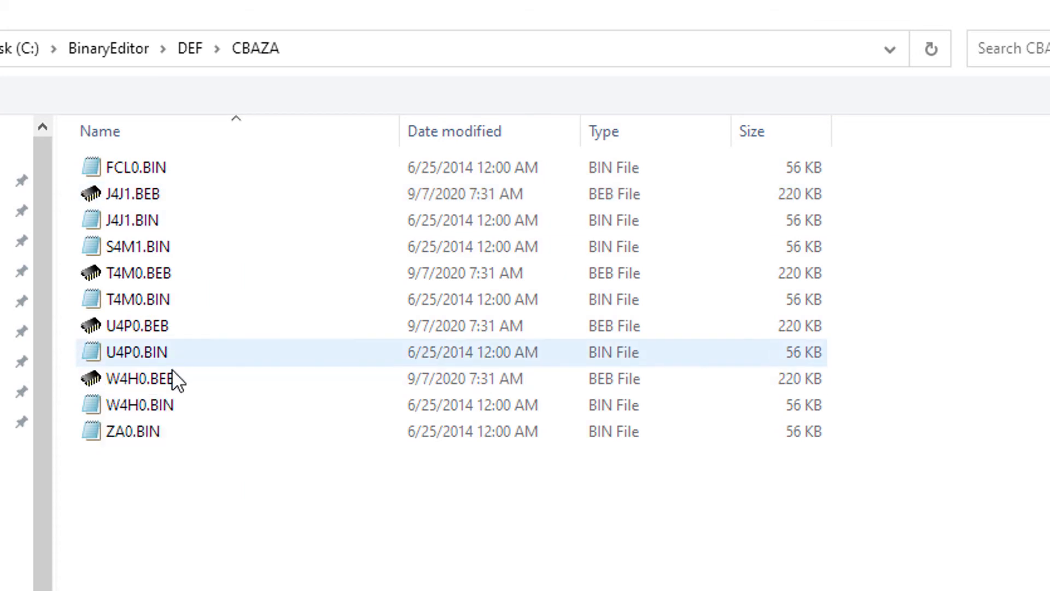
{"action": "double_click", "coordinate": [138, 300]}
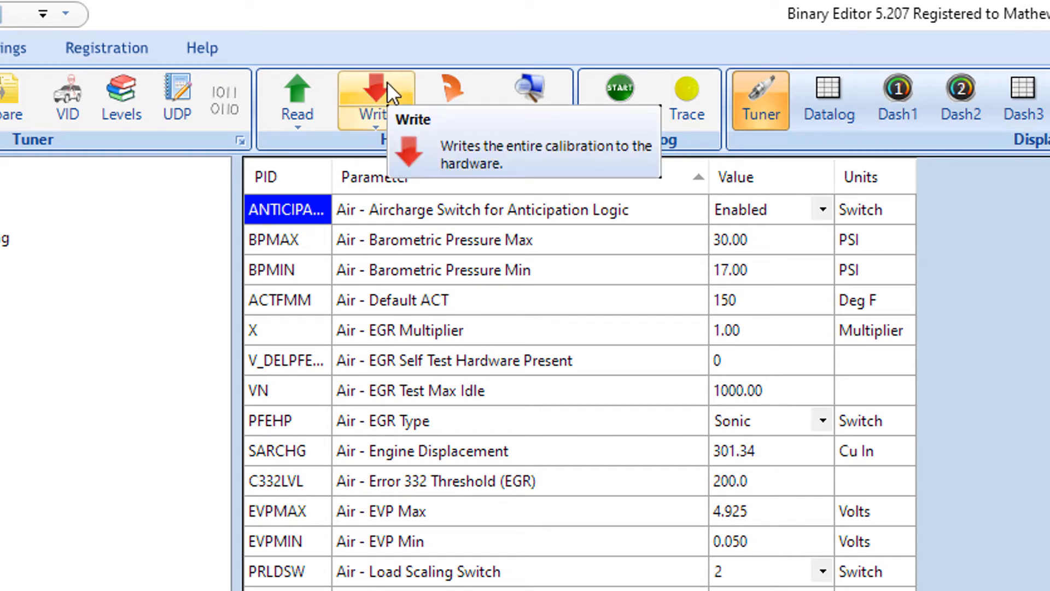
Step: Write the entire calibration to the hardware and check the loaded calibration in the Quarterhorse configuration
{"action": "left_click", "coordinate": [378, 123]}
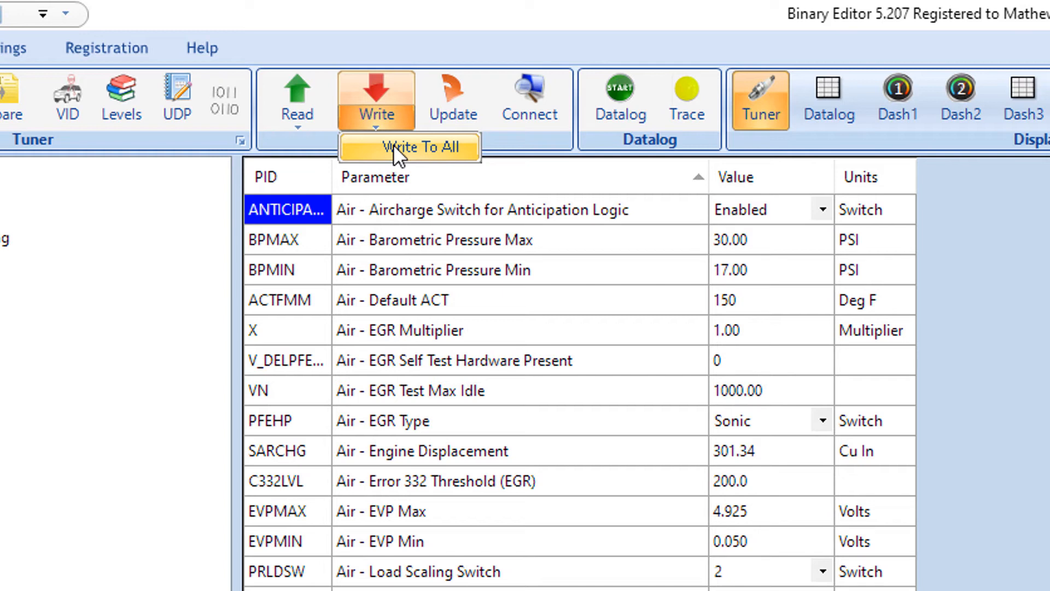
{"action": "left_click", "coordinate": [382, 87]}
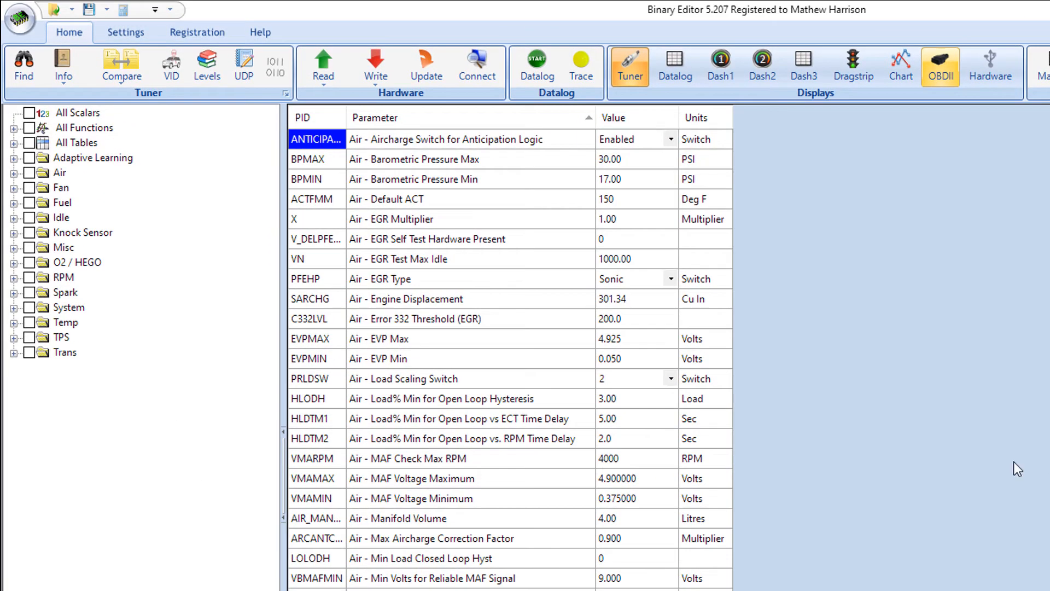
{"action": "left_click", "coordinate": [1013, 83]}
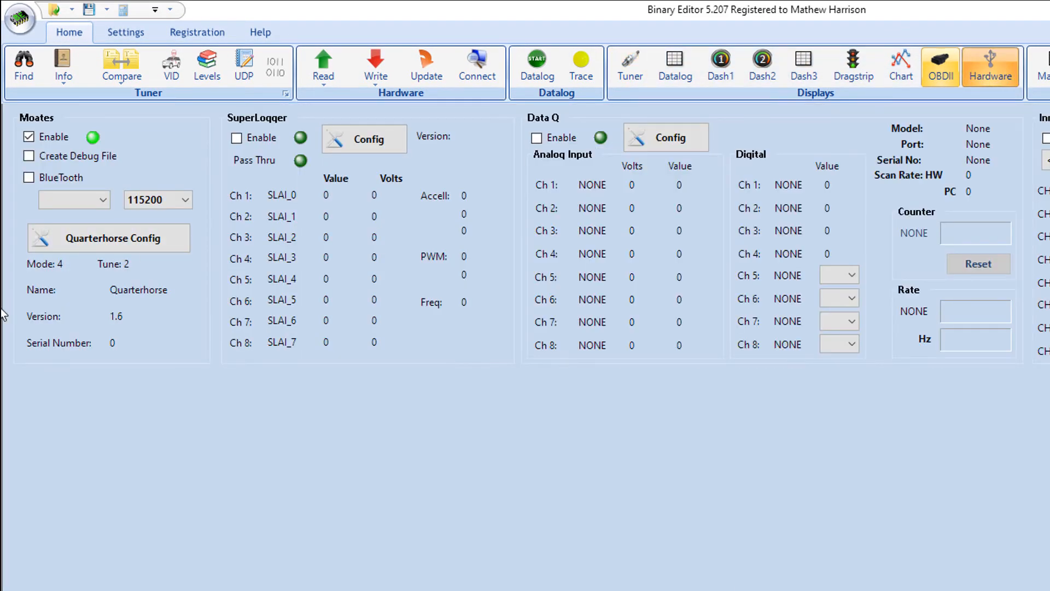
{"action": "left_click", "coordinate": [65, 242]}
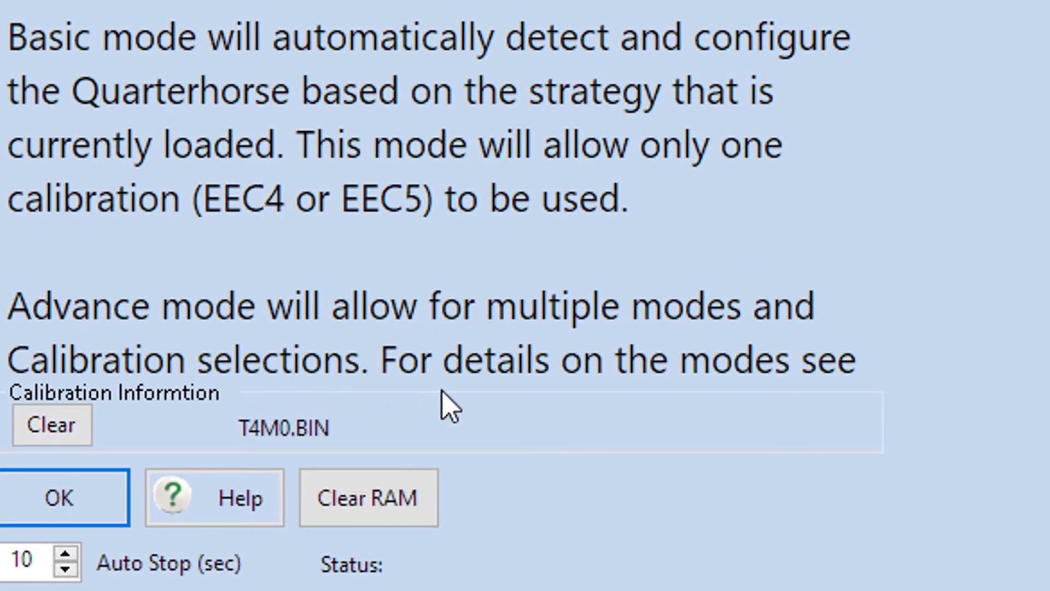
{"action": "left_click", "coordinate": [927, 3]}
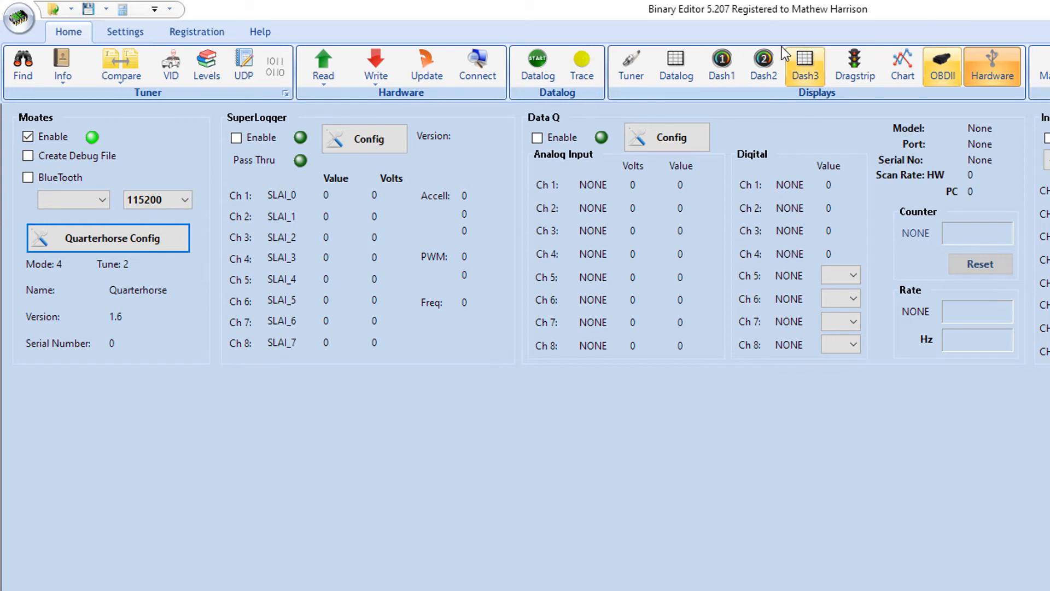
Step: Save the calibration as a new BIN file whose name combines T4M0, the tuner's name and 01-BaseTune
{"action": "left_click", "coordinate": [643, 65]}
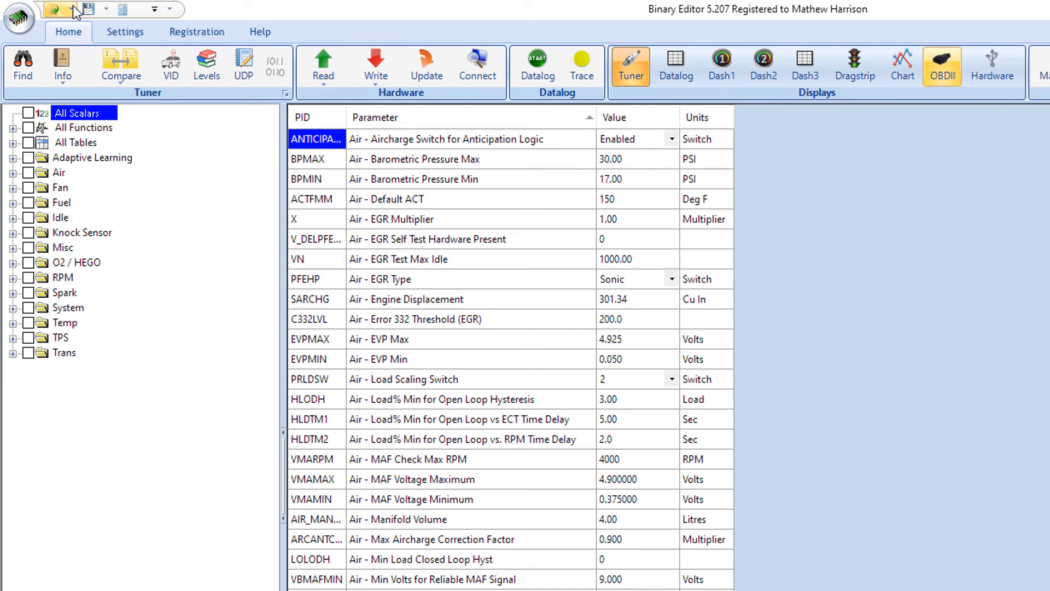
{"action": "left_click", "coordinate": [106, 9]}
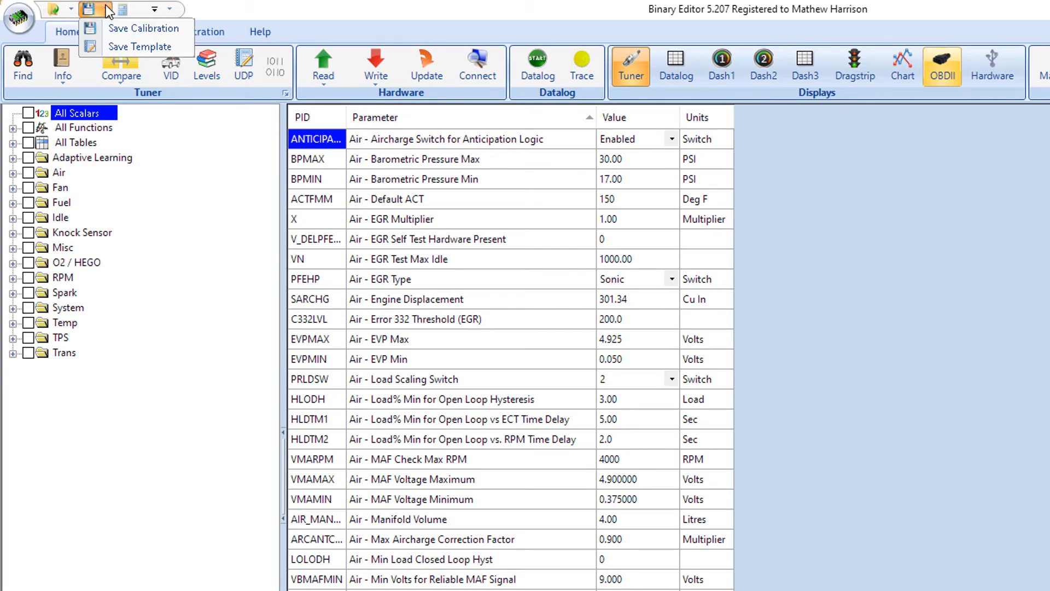
{"action": "left_click", "coordinate": [130, 27]}
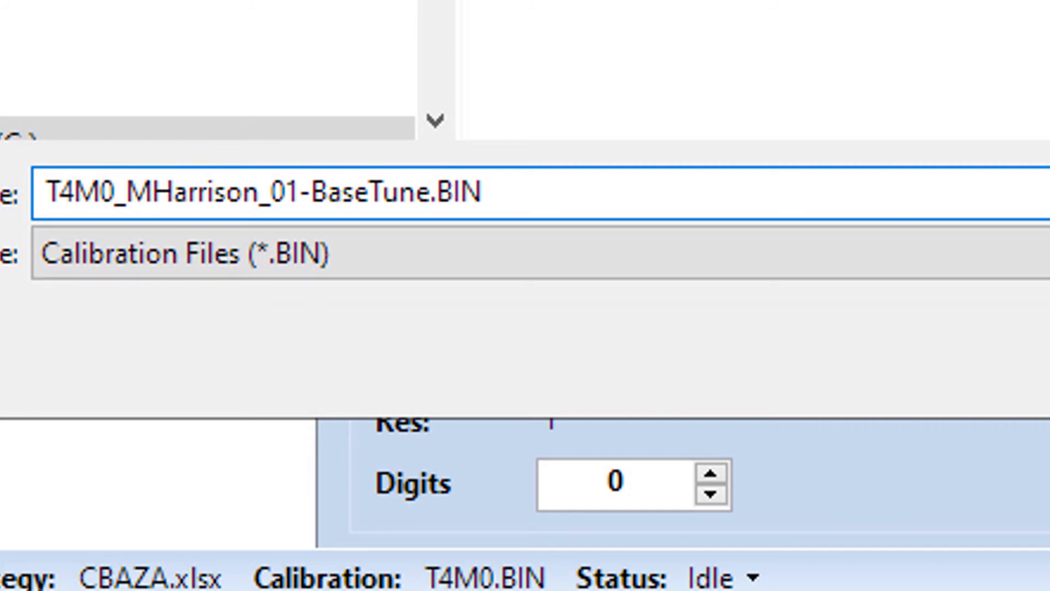
{"action": "key", "text": "Return"}
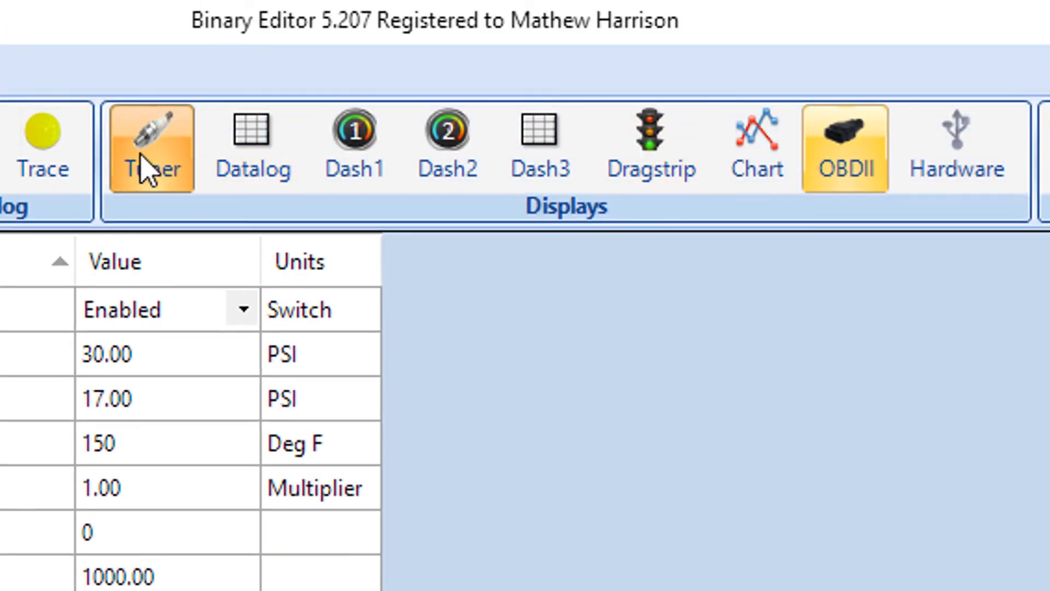
Step: Examine the data logging rate and log location in the datalog display, and try to start a datalog
{"action": "left_click", "coordinate": [265, 164]}
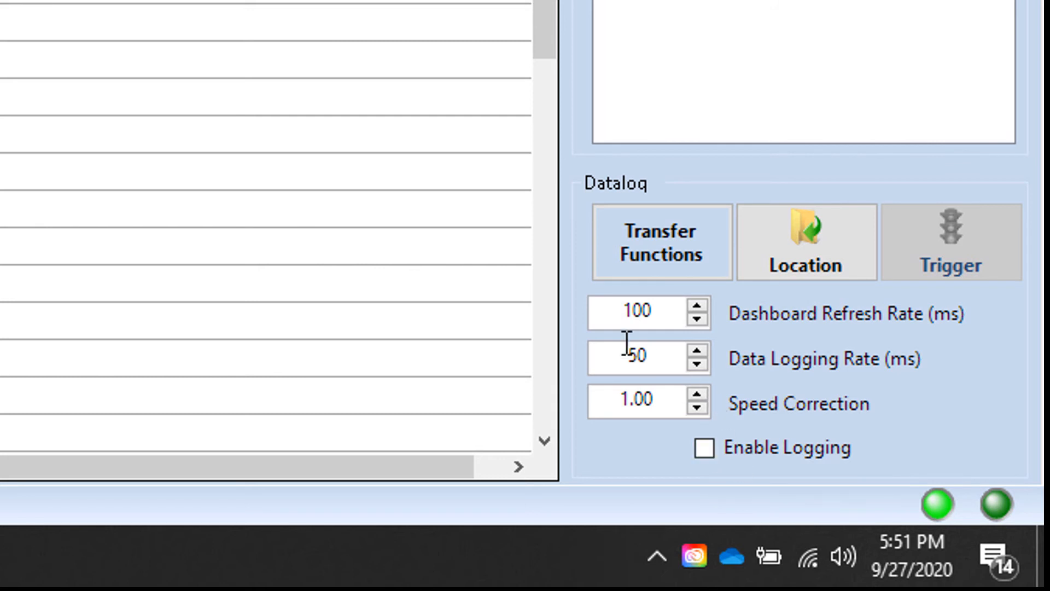
{"action": "left_click_drag", "start_coordinate": [662, 353], "coordinate": [618, 354]}
{"action": "left_click", "coordinate": [656, 361]}
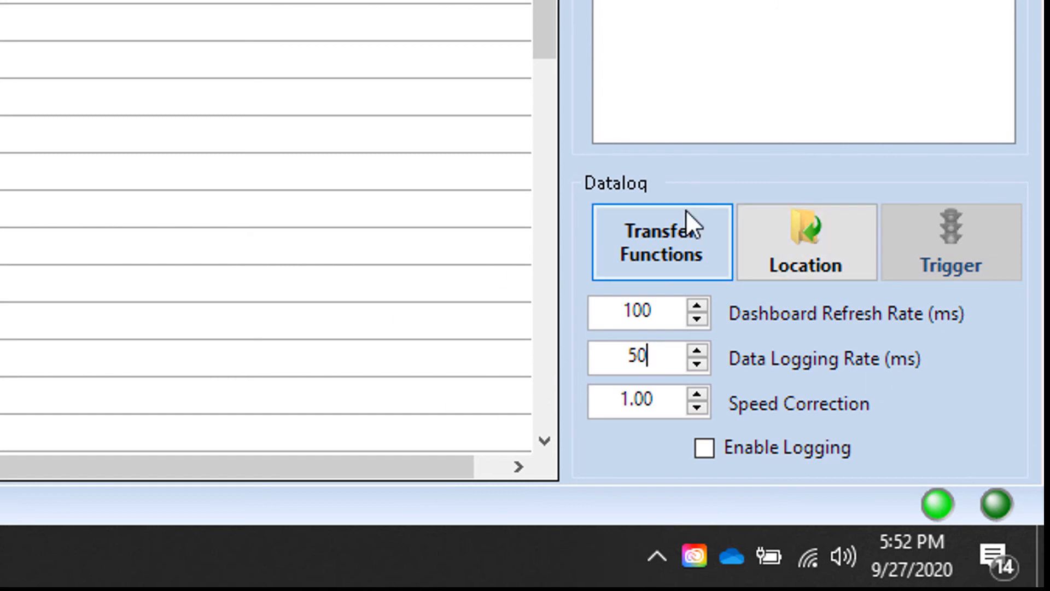
{"action": "left_click", "coordinate": [816, 252]}
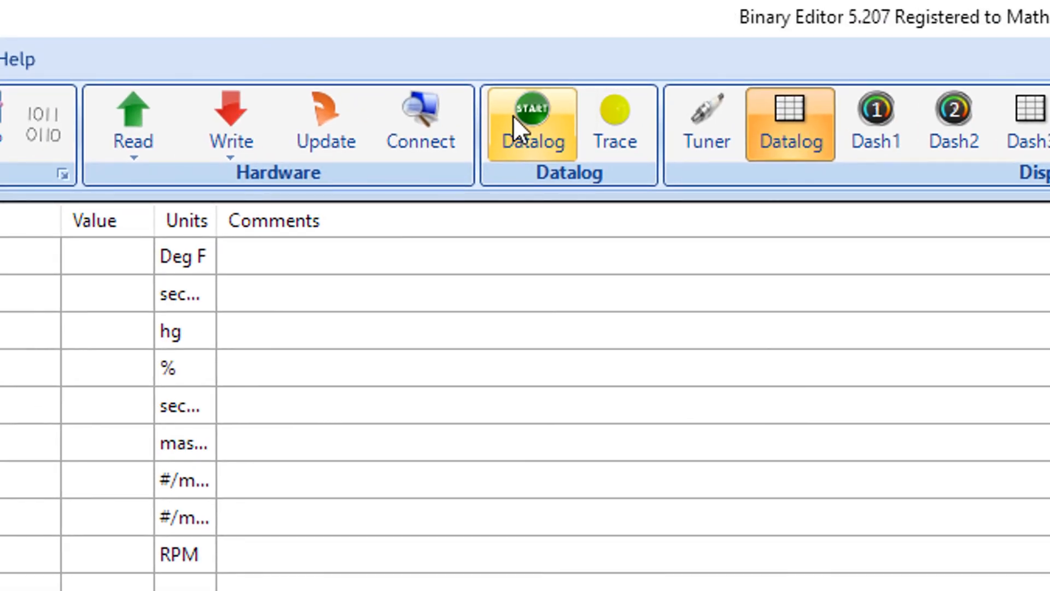
{"action": "left_click", "coordinate": [513, 116]}
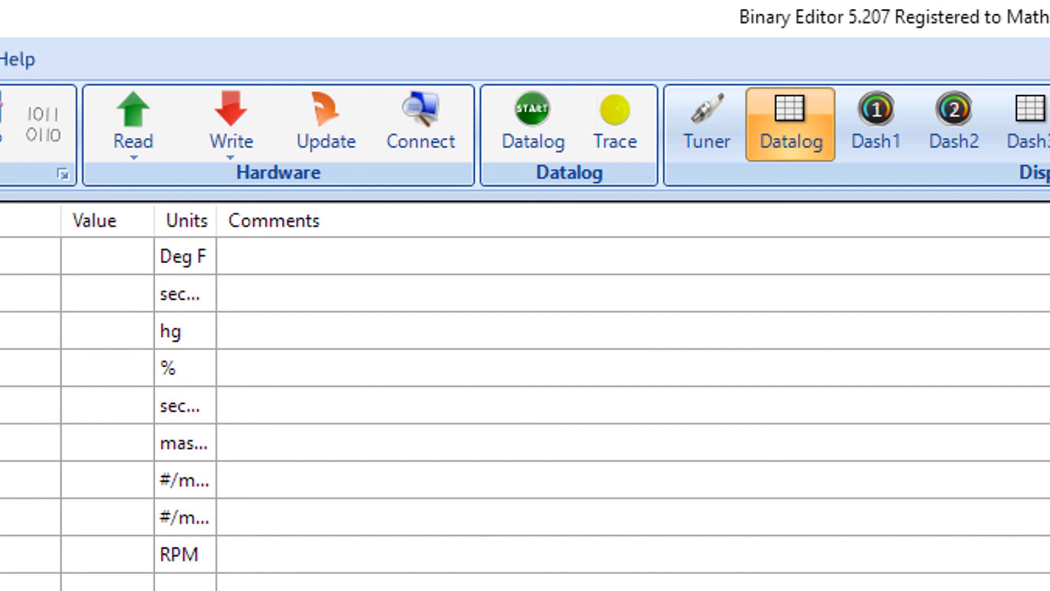
Step: In the tuner display, set the Air - Barometric Pressure Max (BPMAX) value to 28 PSI
{"action": "left_click", "coordinate": [724, 133]}
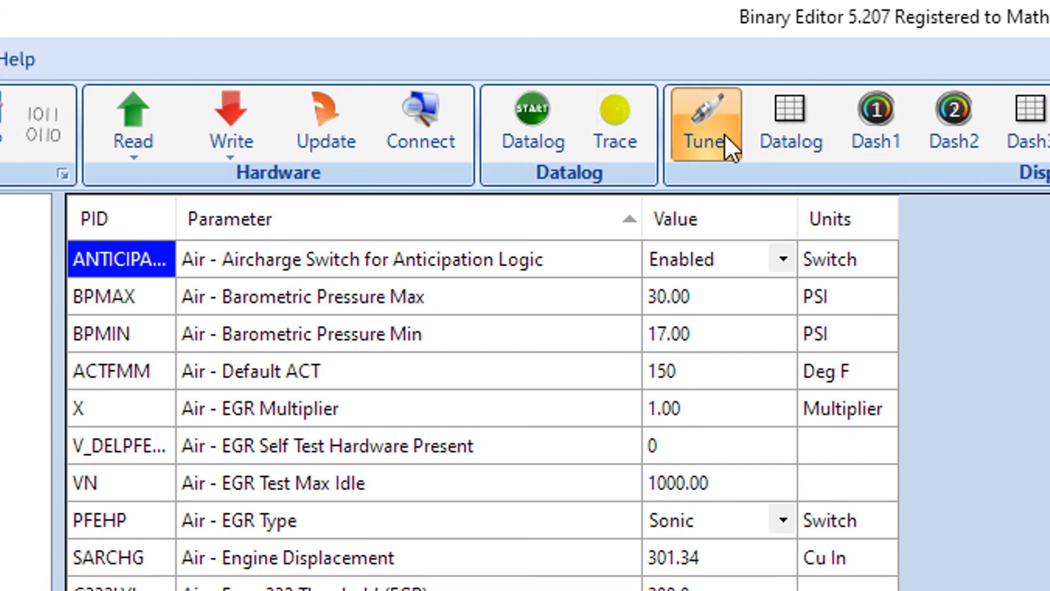
{"action": "left_click", "coordinate": [720, 297]}
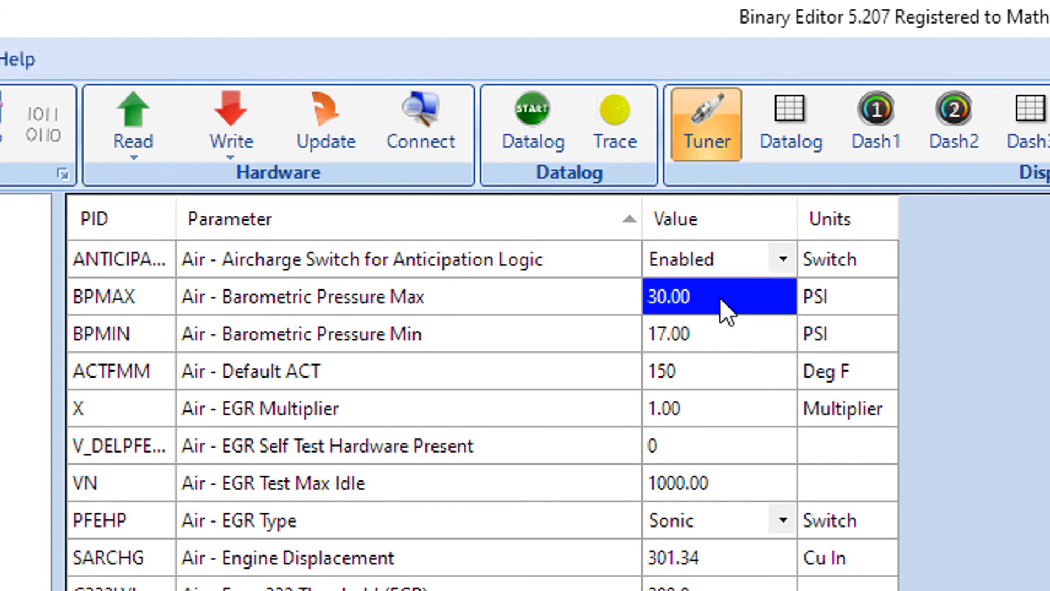
{"action": "type", "text": "28"}
{"action": "key", "text": "Return"}
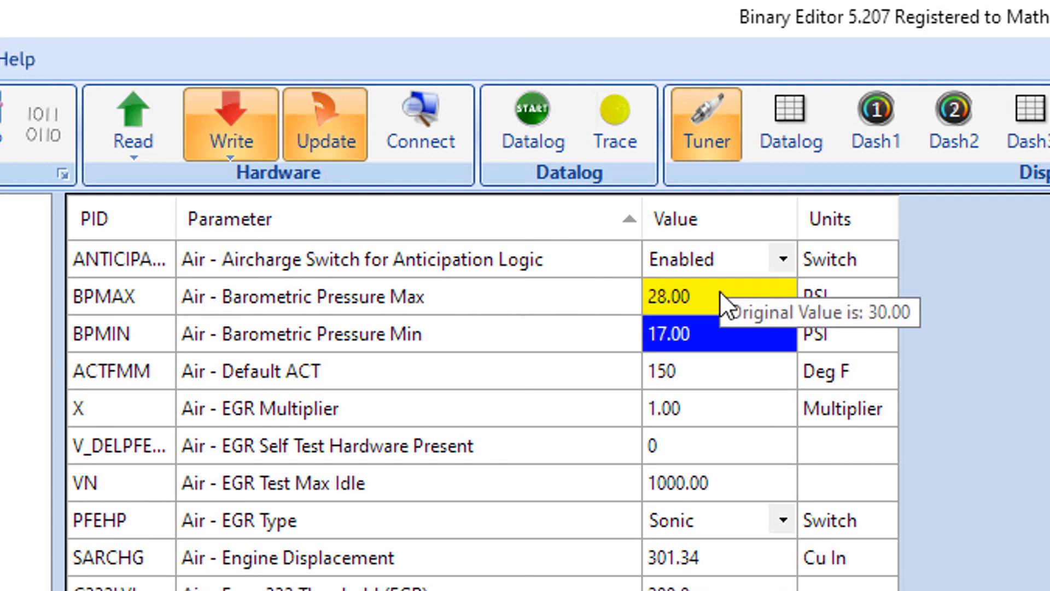